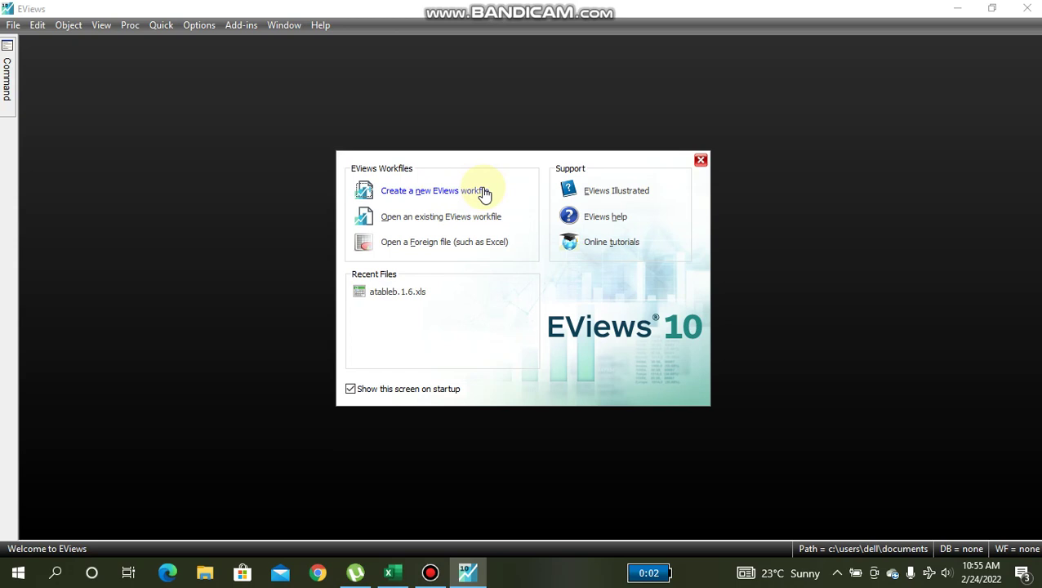
pyautogui.click(461, 195)
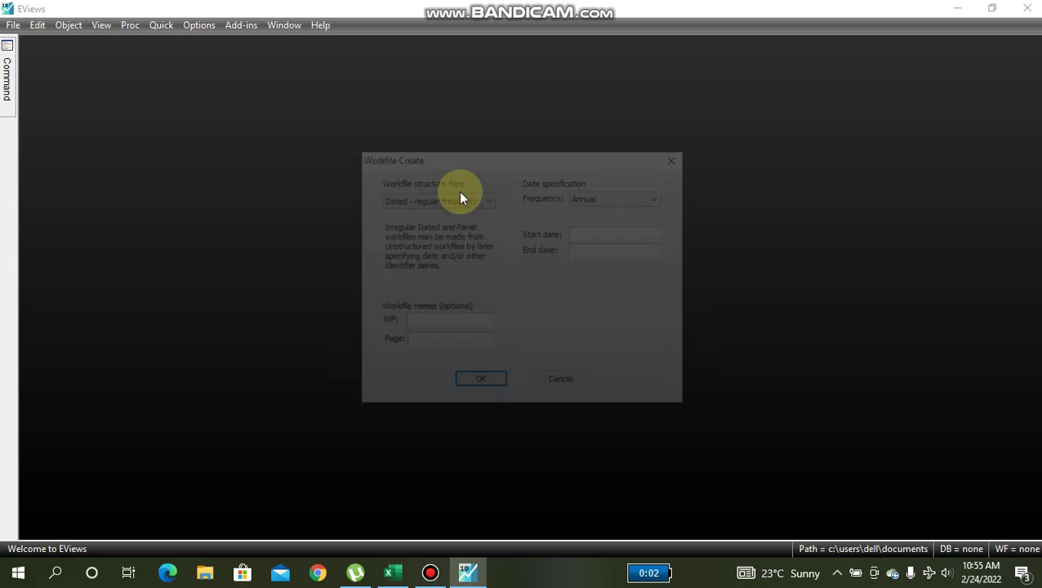
pyautogui.moveTo(445, 162); pyautogui.dragTo(435, 131)
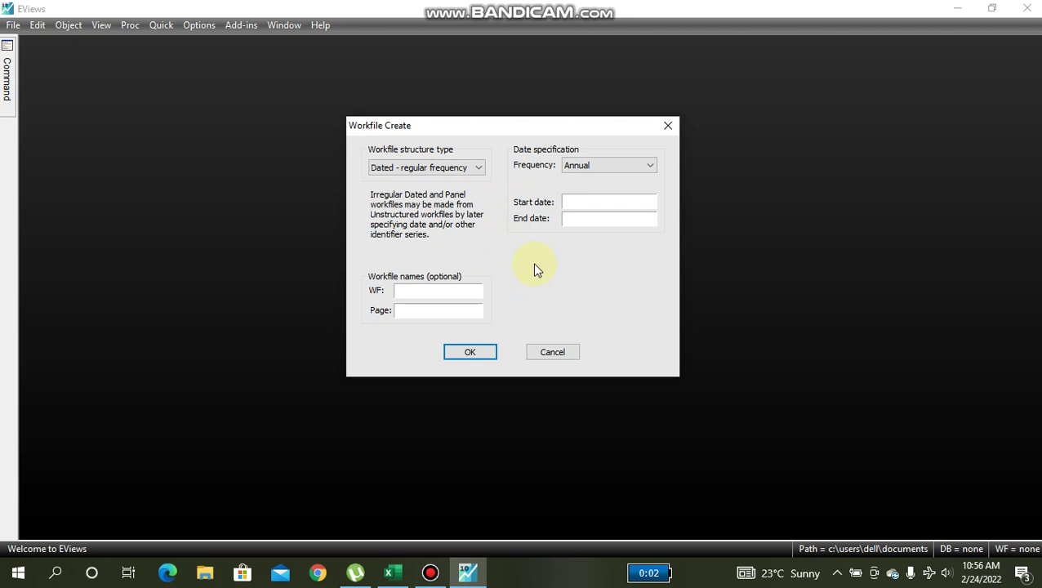
pyautogui.click(467, 170)
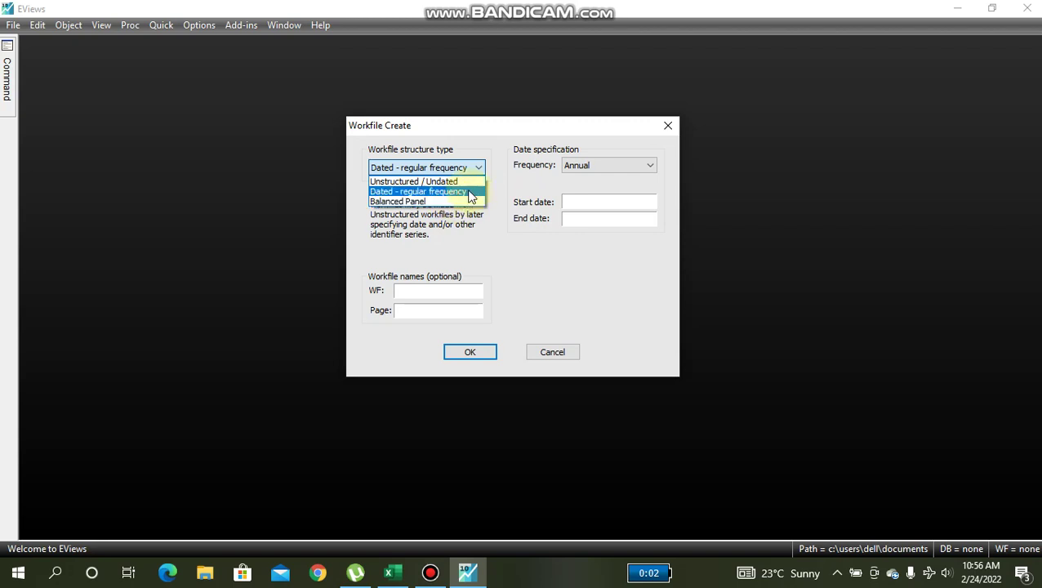
pyautogui.click(469, 194)
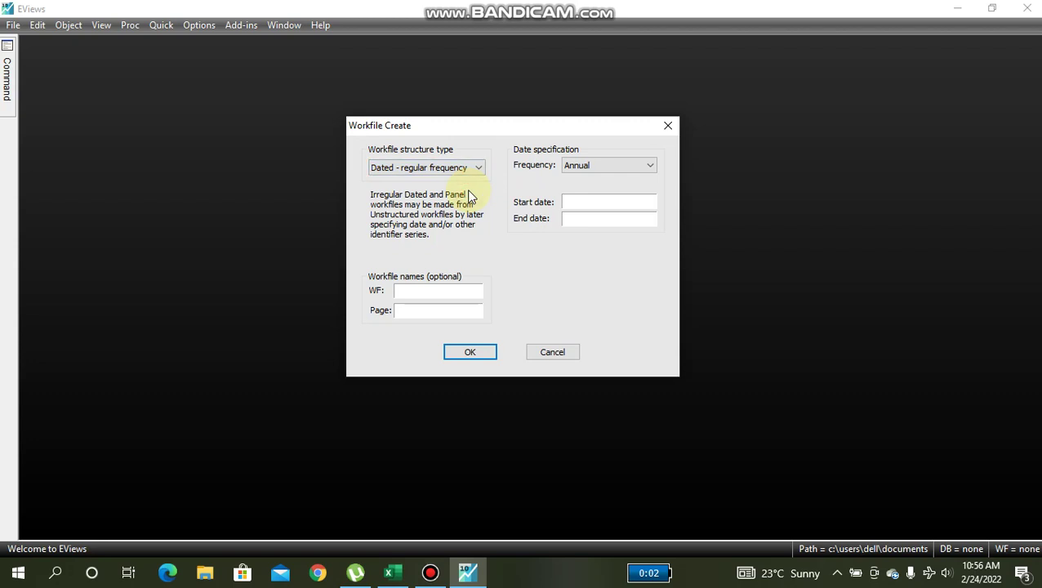
pyautogui.click(598, 171)
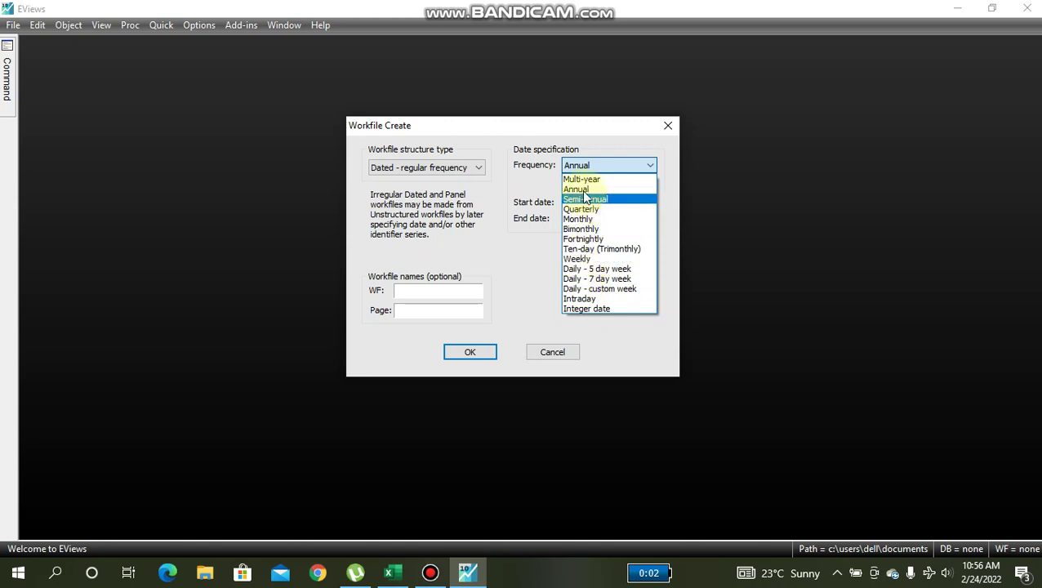
pyautogui.click(583, 190)
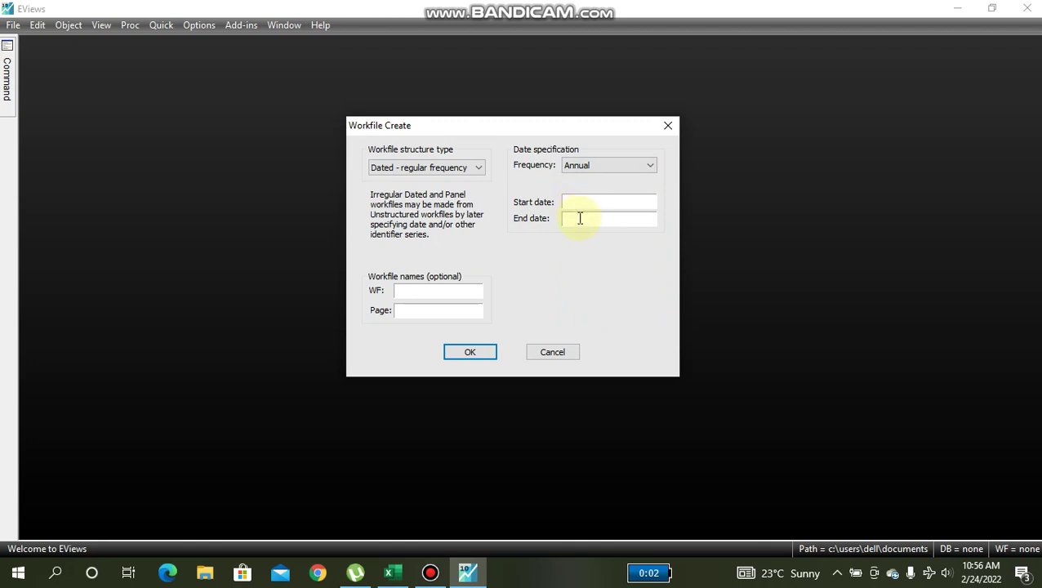
# Step: Set the workfile start date to 2010 and end date to 2021, then confirm
pyautogui.click(577, 201)
pyautogui.write('2010')
pyautogui.click(637, 219)
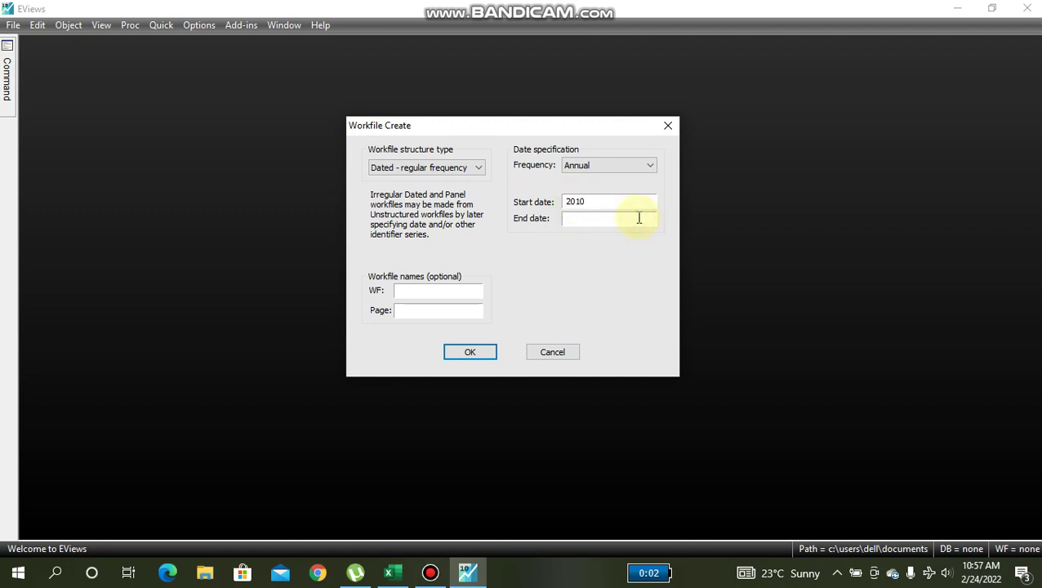
pyautogui.write('2021')
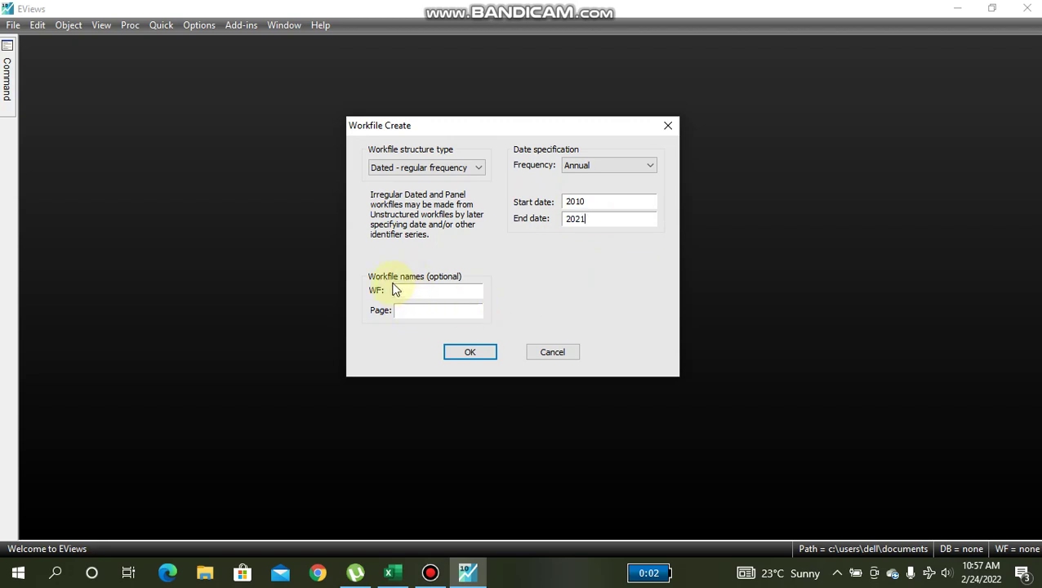
pyautogui.click(481, 352)
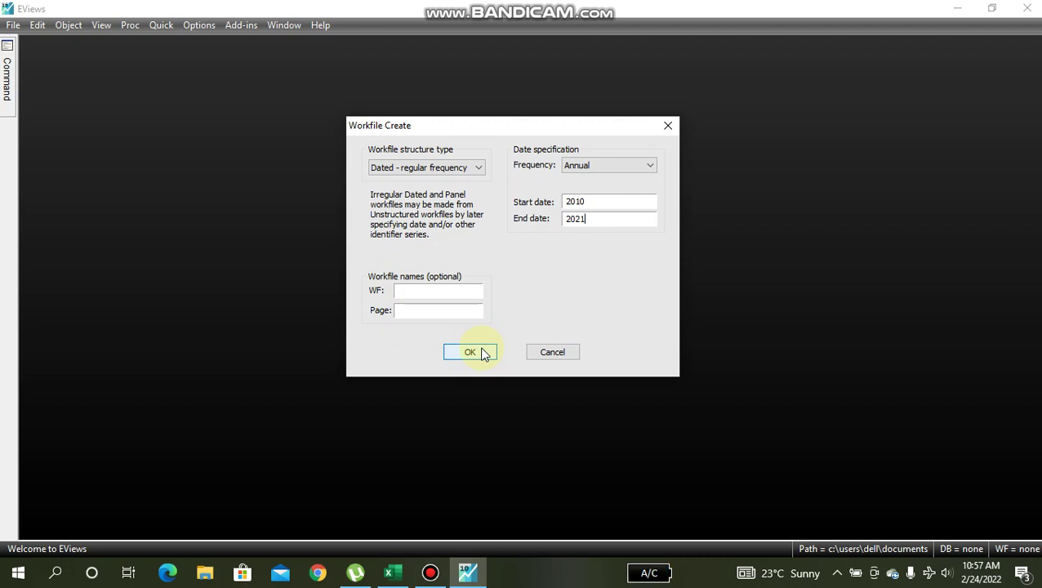
pyautogui.click(481, 351)
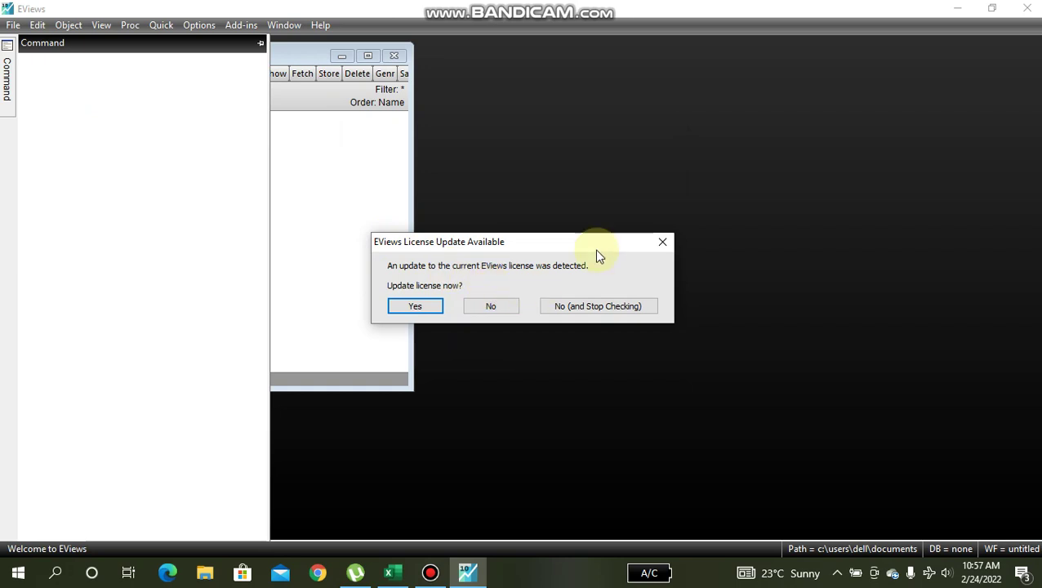
pyautogui.click(662, 242)
pyautogui.moveTo(288, 54); pyautogui.dragTo(807, 68)
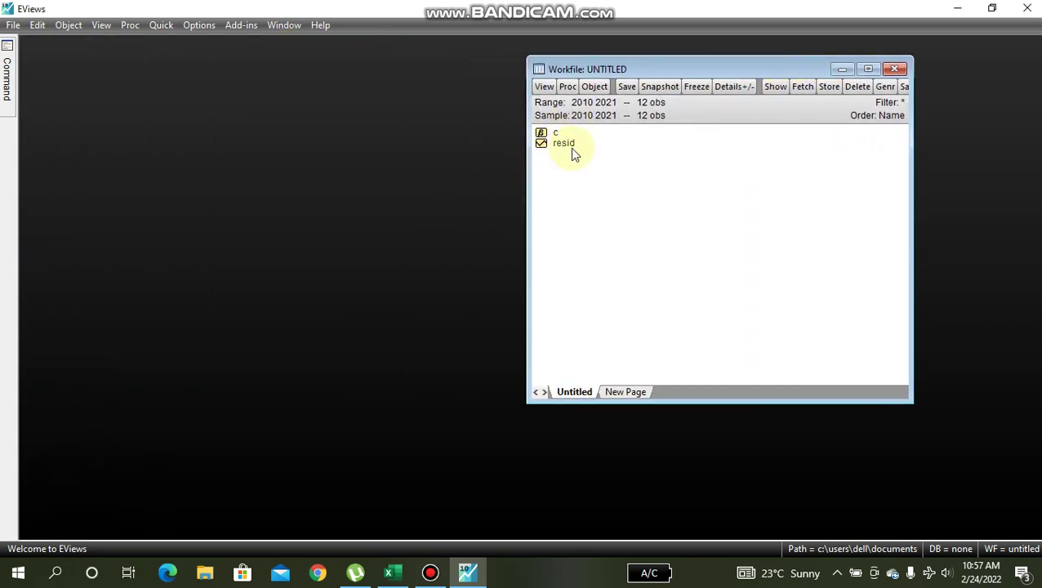
pyautogui.click(563, 142)
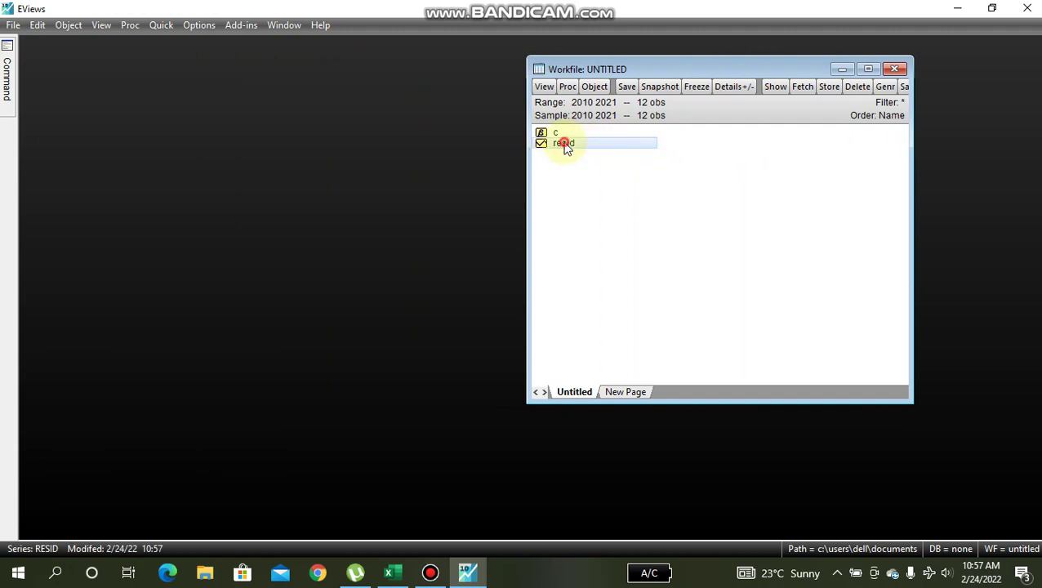
pyautogui.doubleClick(563, 142)
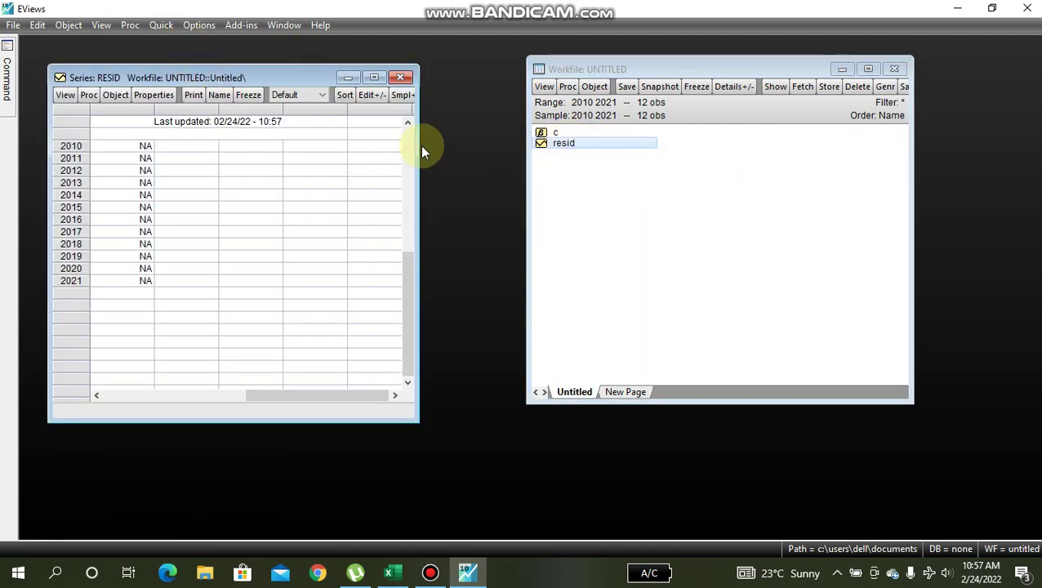
pyautogui.moveTo(298, 72); pyautogui.dragTo(491, 75)
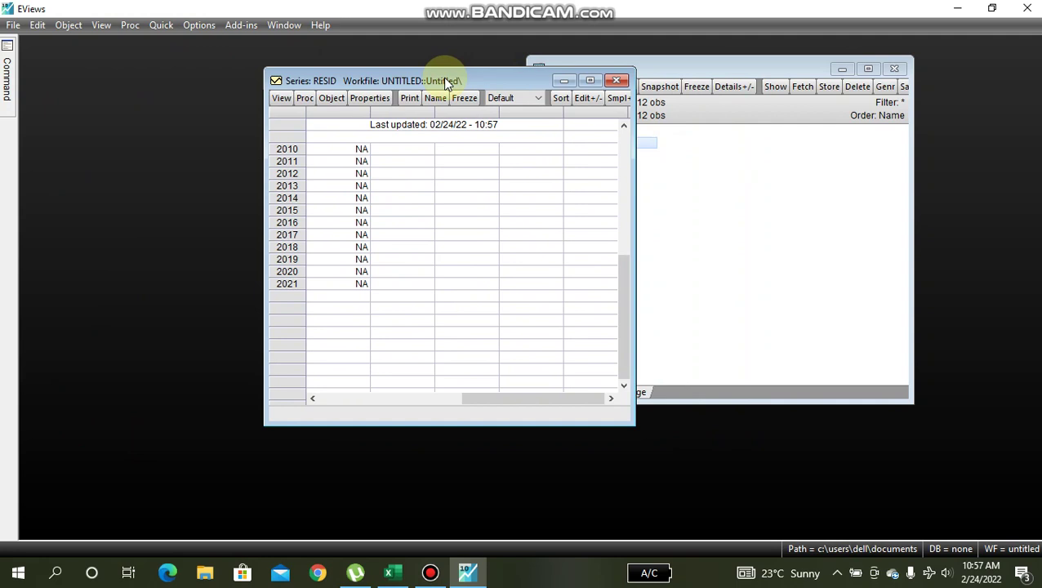
pyautogui.click(618, 80)
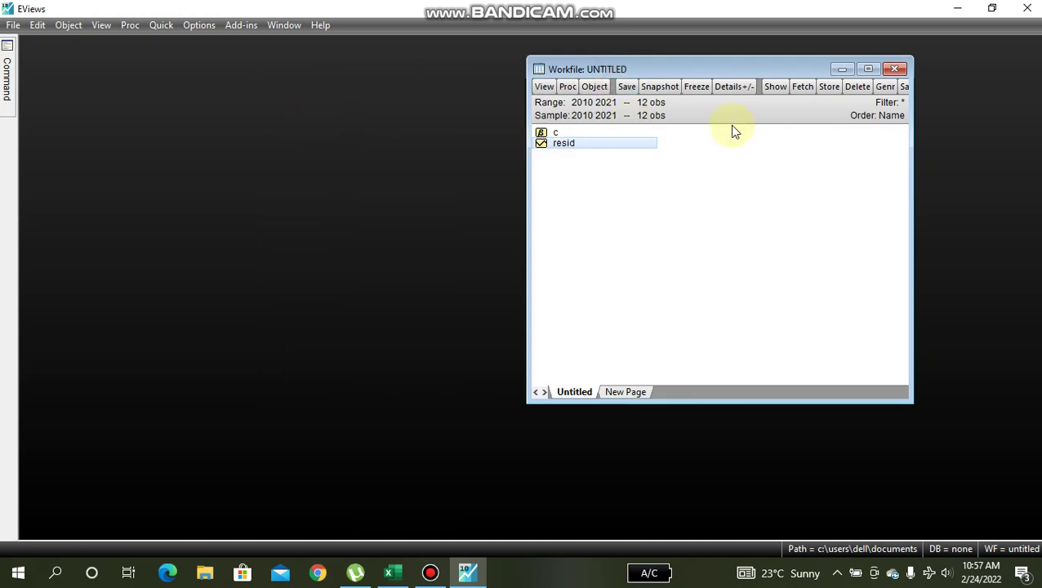
# Step: Create an empty group via Quick > Empty Group (Edit Series) and place it beside the workfile
pyautogui.click(161, 27)
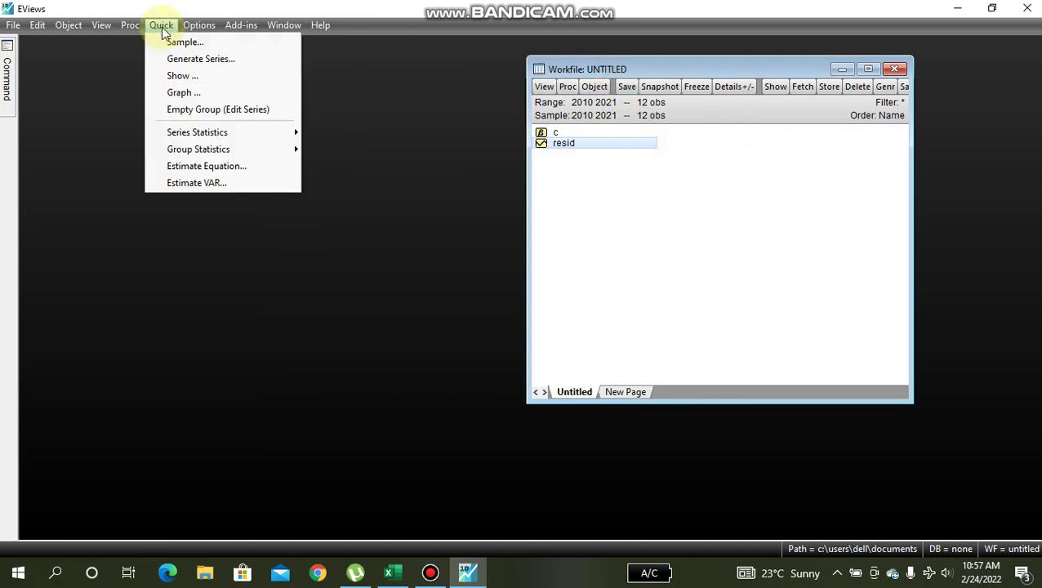
pyautogui.click(210, 116)
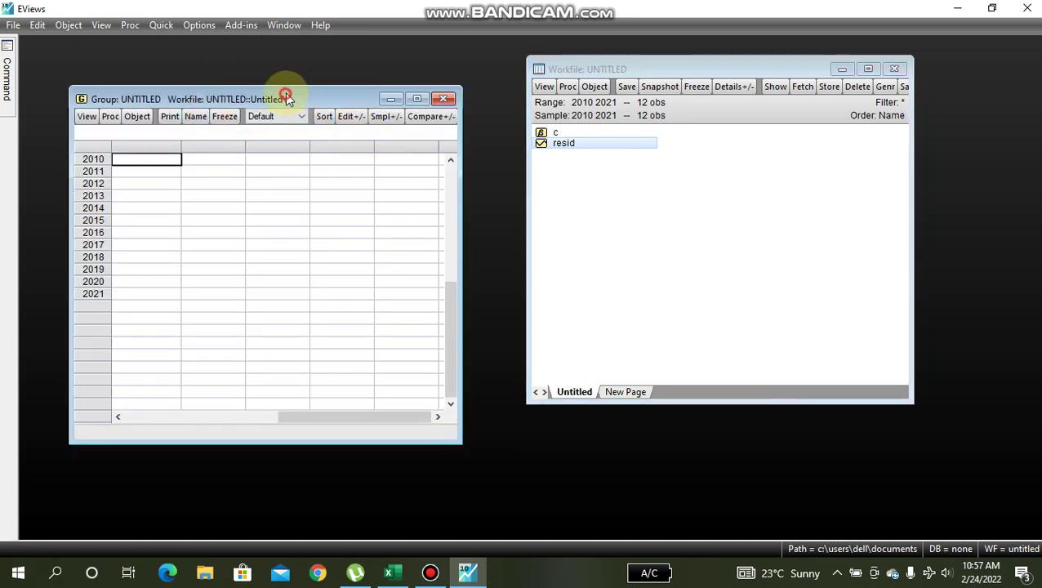
pyautogui.moveTo(307, 97); pyautogui.dragTo(340, 63)
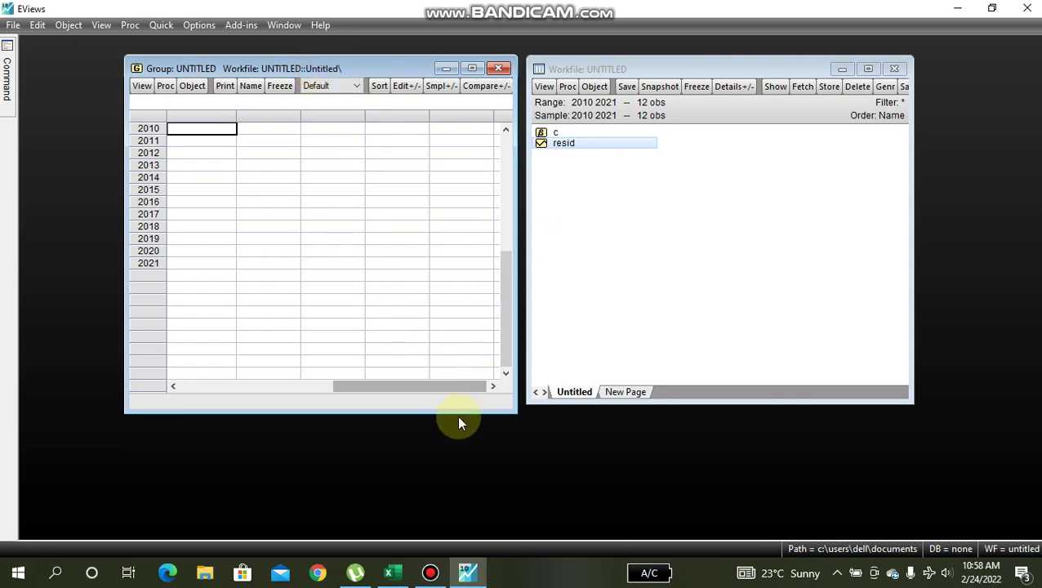
# Step: In Excel, copy the EXD header and its 12 yearly values in A1:A13
pyautogui.click(391, 569)
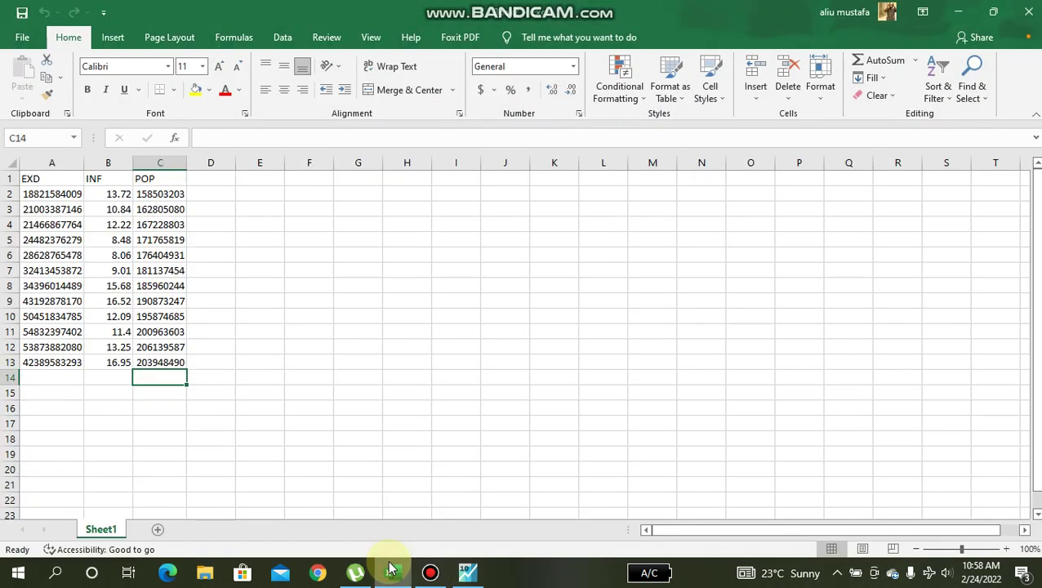
pyautogui.click(56, 178)
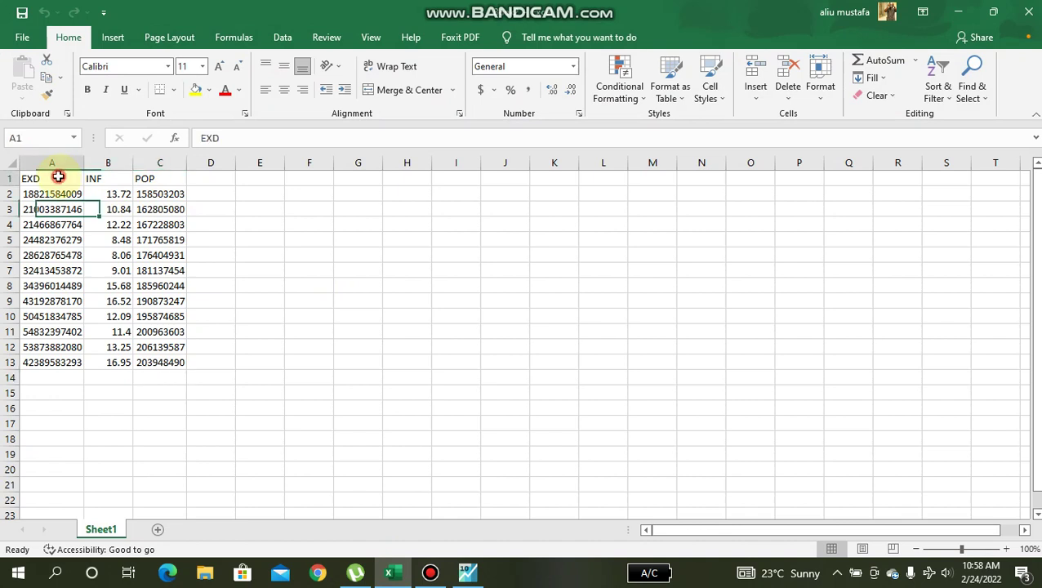
pyautogui.click(119, 180)
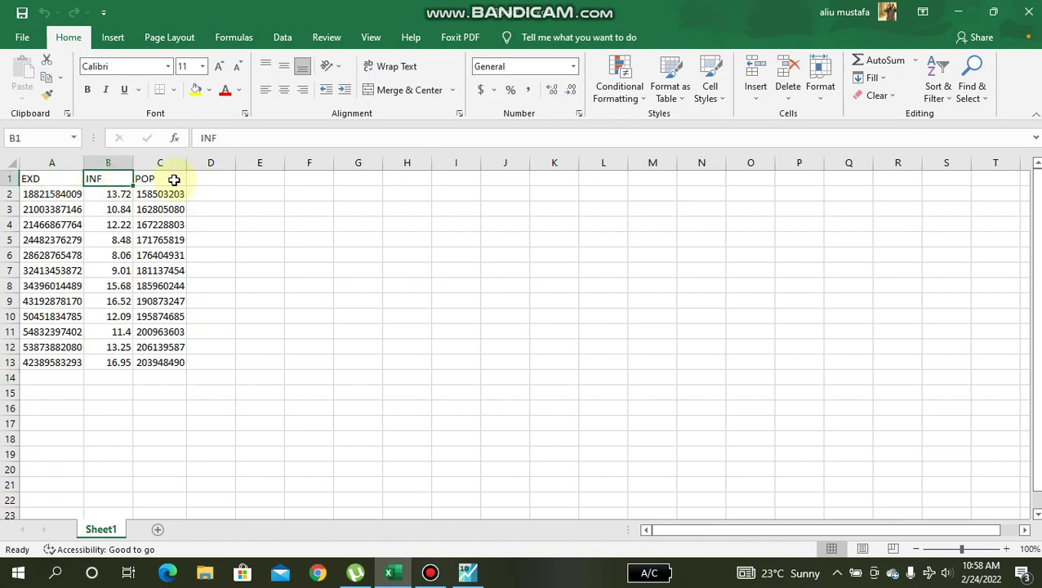
pyautogui.click(173, 179)
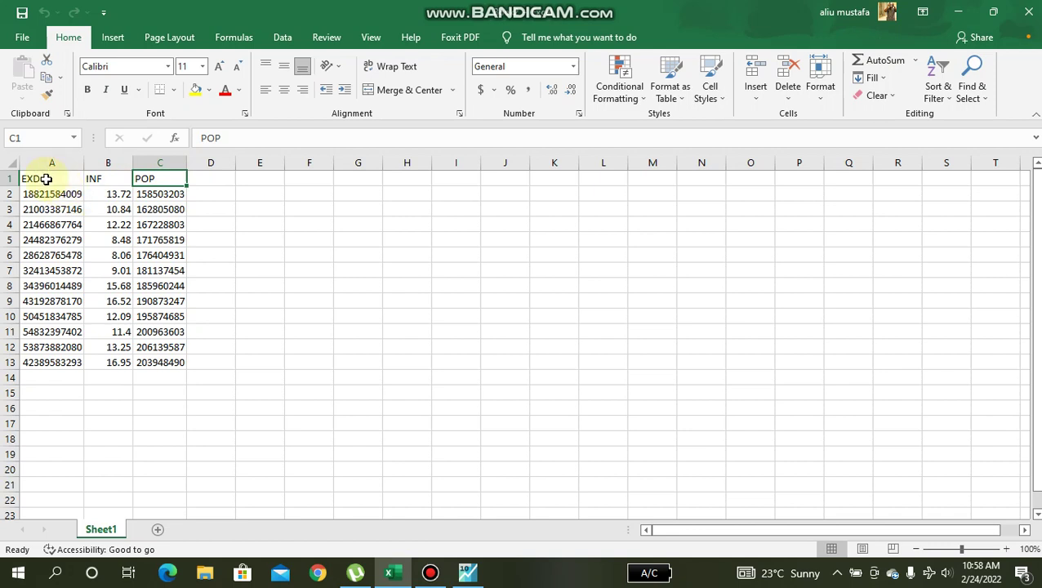
pyautogui.moveTo(42, 177); pyautogui.dragTo(63, 357)
pyautogui.hotkey('ctrl', 'c')
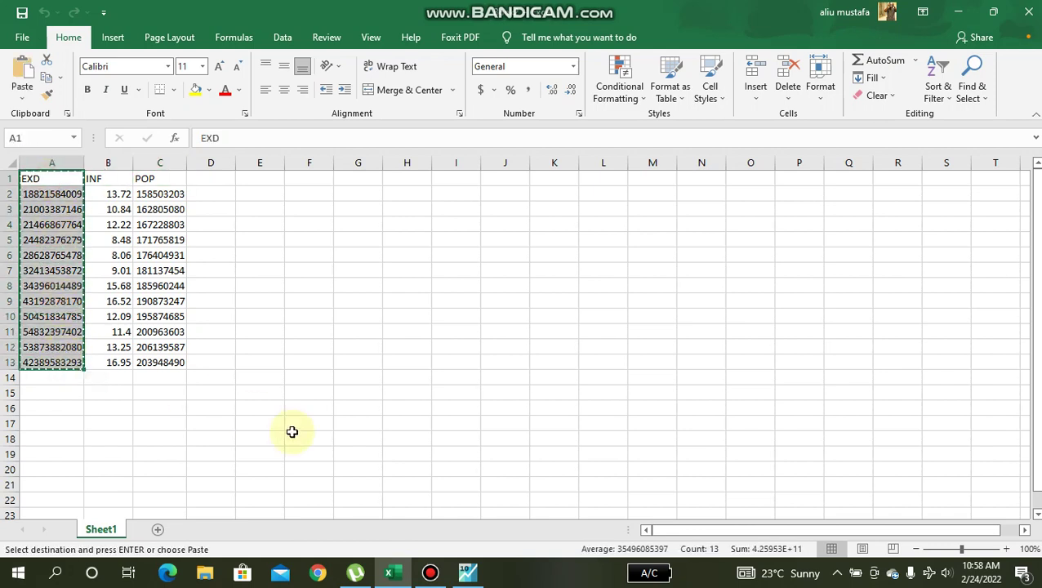
# Step: Paste the EXD data into the group's first column, then select Excel's INF column
pyautogui.click(464, 572)
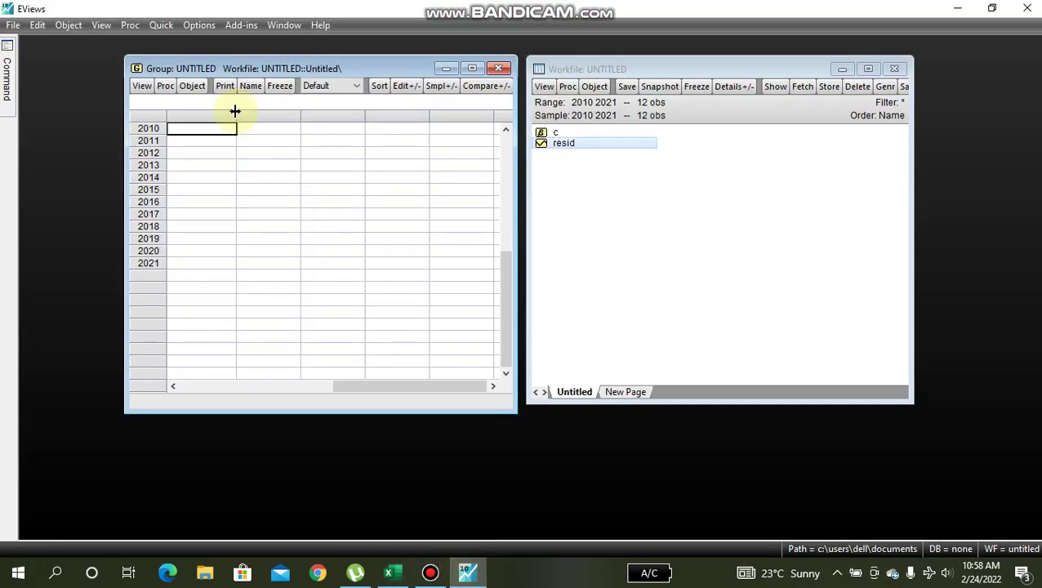
pyautogui.click(206, 124)
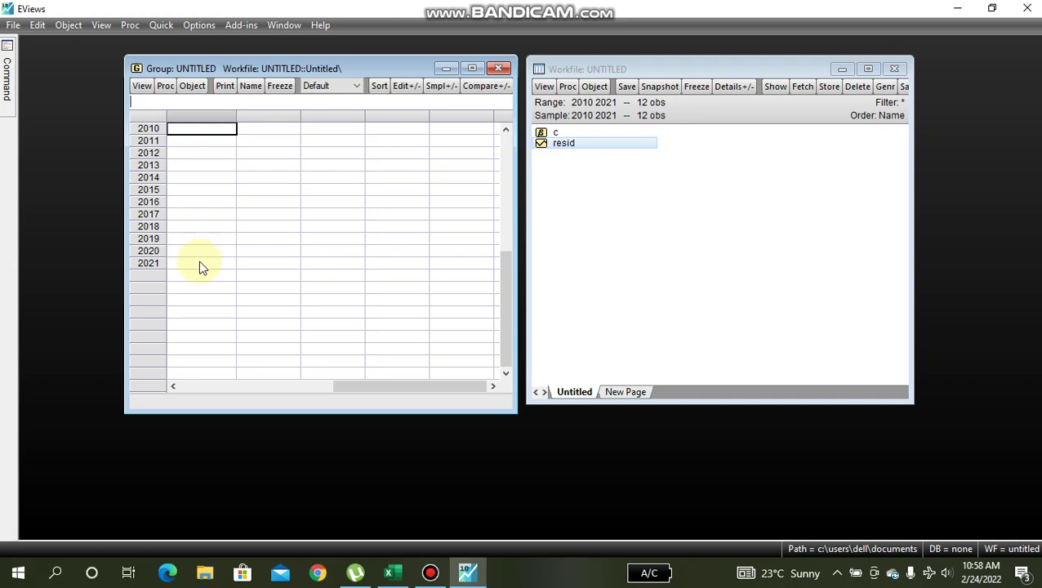
pyautogui.hotkey('ctrl', 'v')
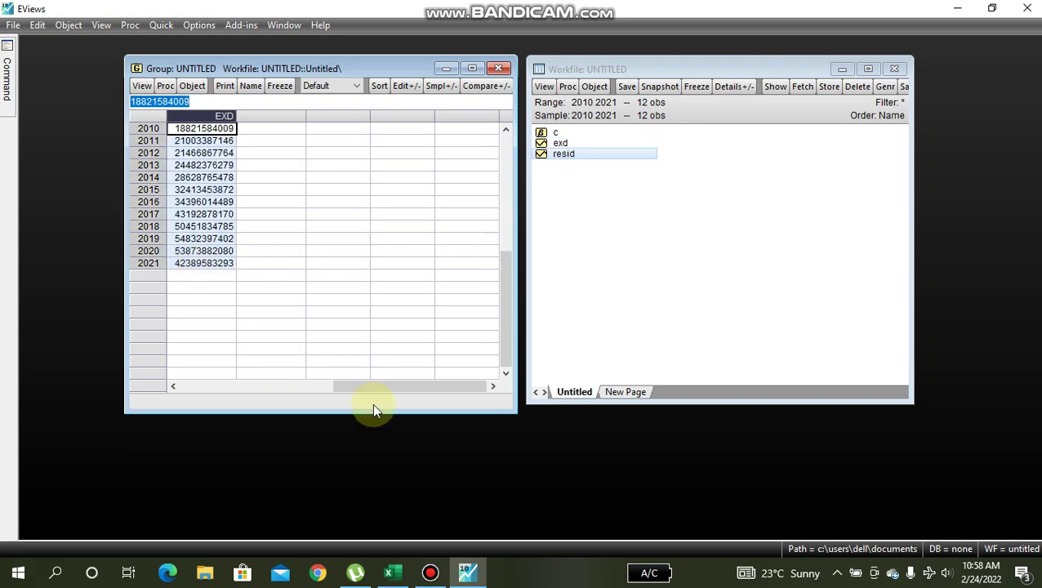
pyautogui.click(391, 572)
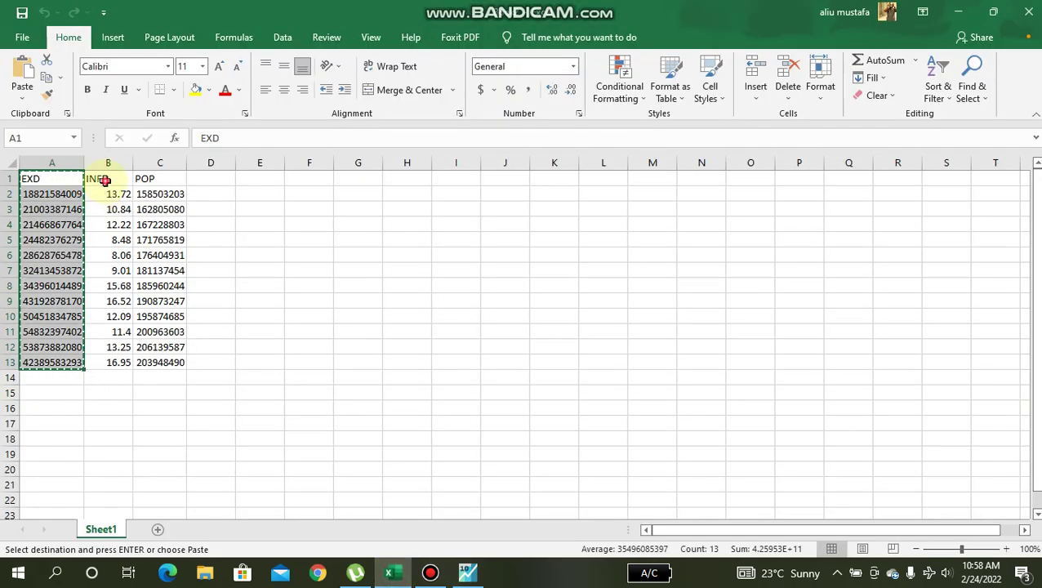
pyautogui.moveTo(105, 177); pyautogui.dragTo(120, 356)
# Step: Copy the INF column and paste it into the group's empty column beside EXD
pyautogui.hotkey('ctrl', 'c')
pyautogui.click(469, 569)
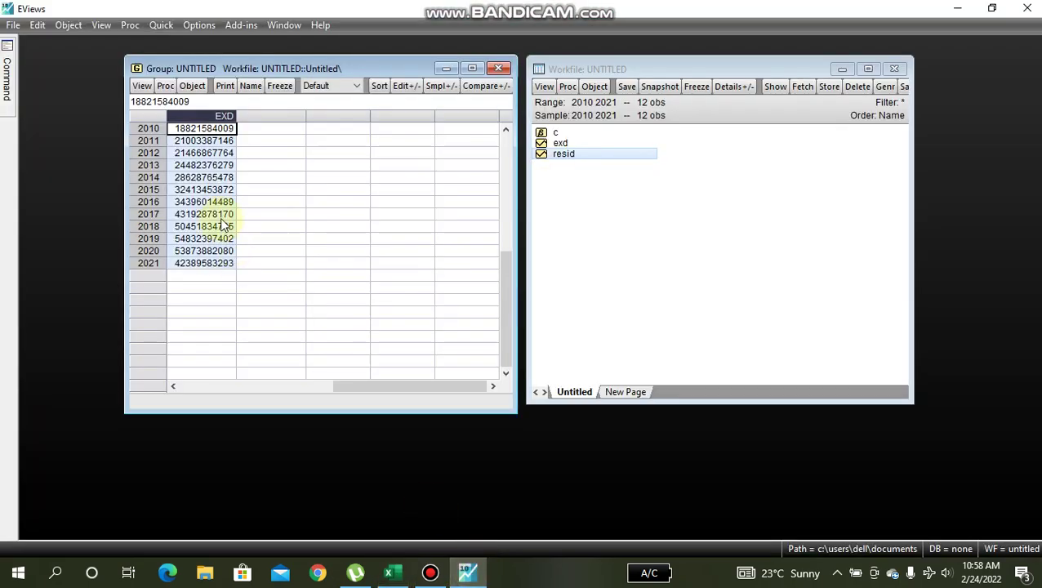
pyautogui.click(285, 118)
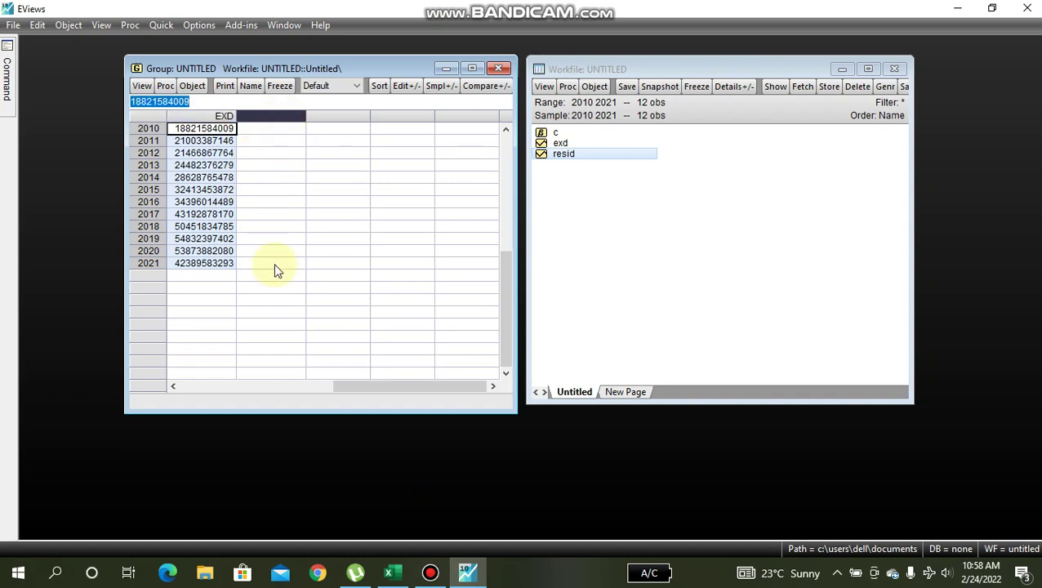
pyautogui.hotkey('ctrl', 'v')
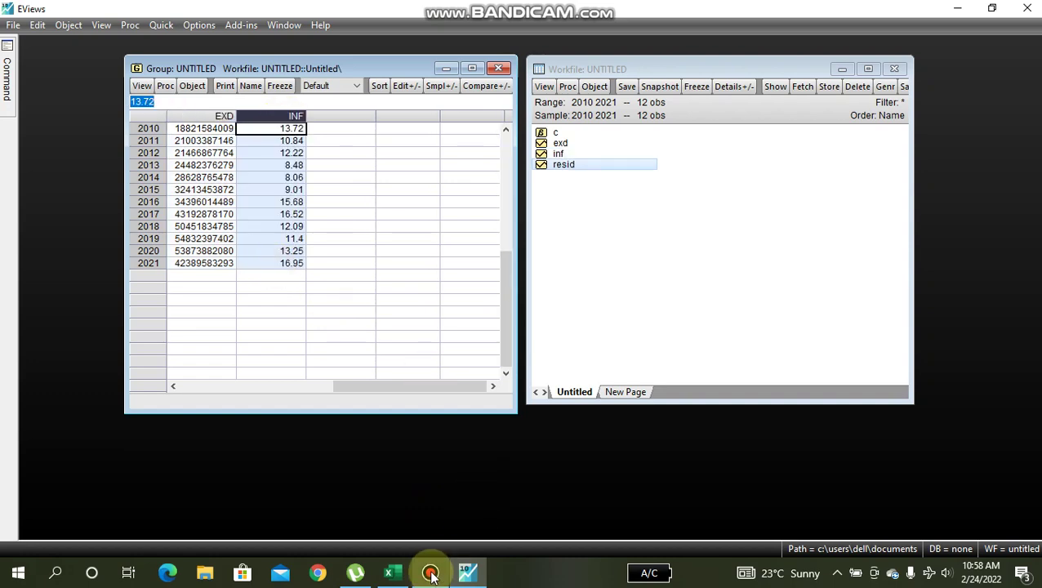
# Step: Copy the POP column from Excel, paste it right of INF, and recentre the group window
pyautogui.click(392, 572)
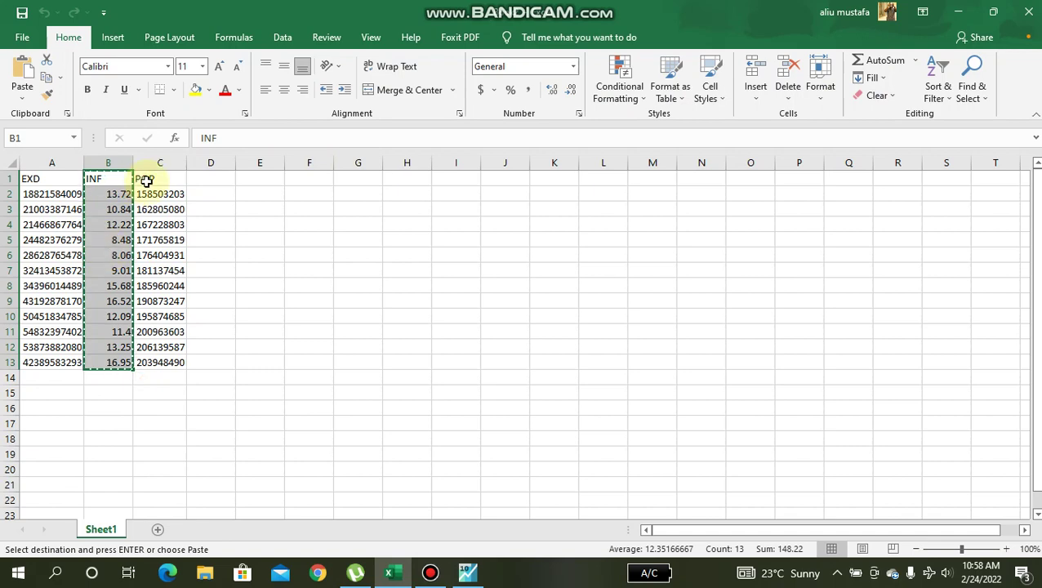
pyautogui.moveTo(145, 179); pyautogui.dragTo(168, 365)
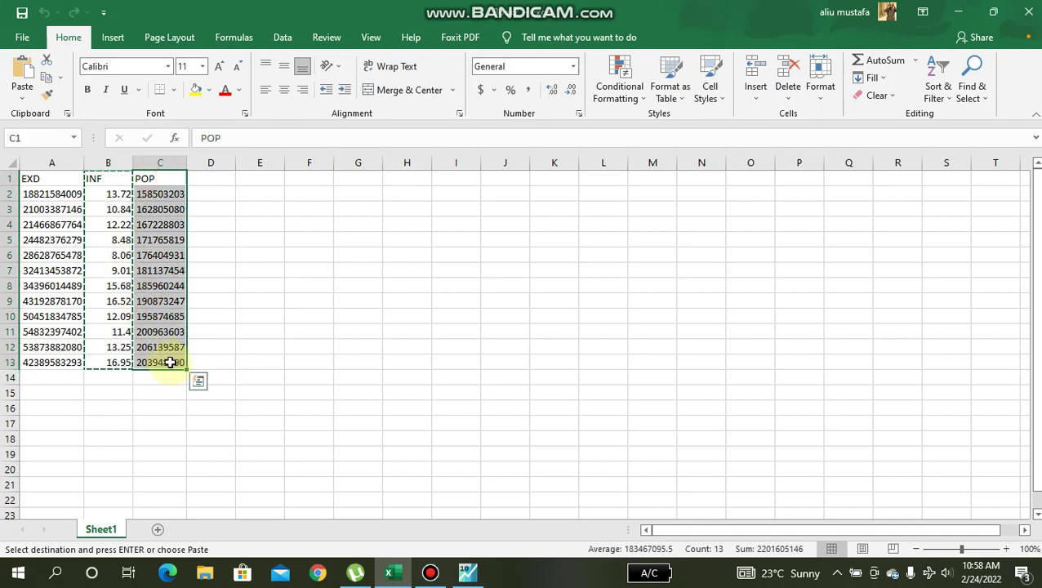
pyautogui.hotkey('ctrl', 'c')
pyautogui.click(469, 574)
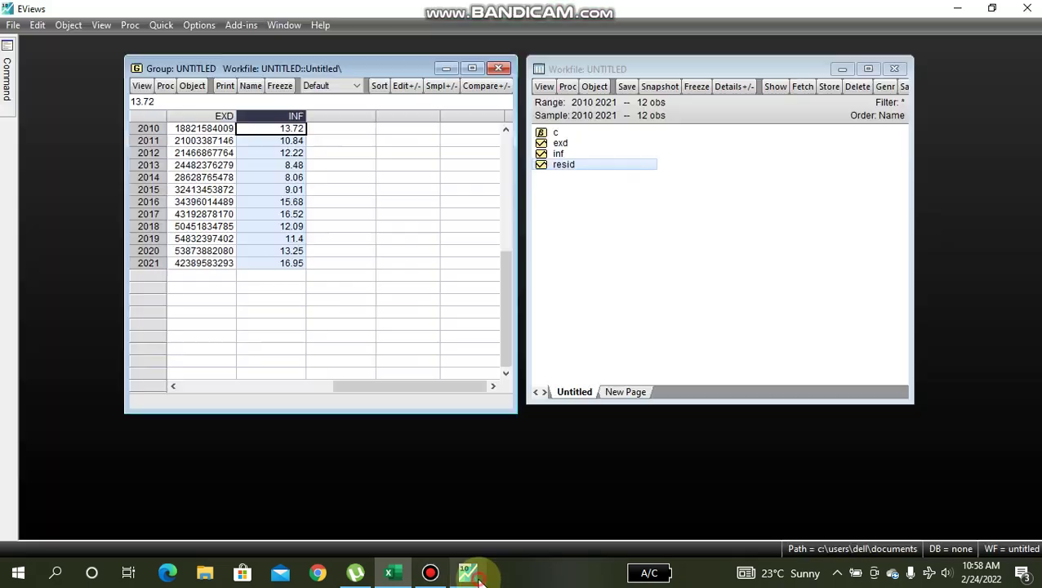
pyautogui.click(332, 116)
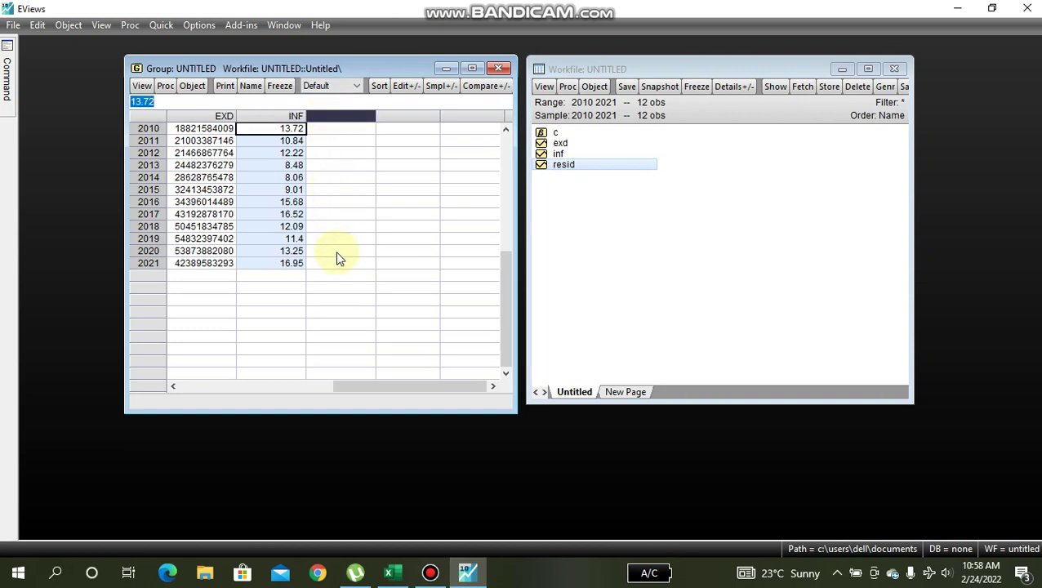
pyautogui.hotkey('ctrl', 'v')
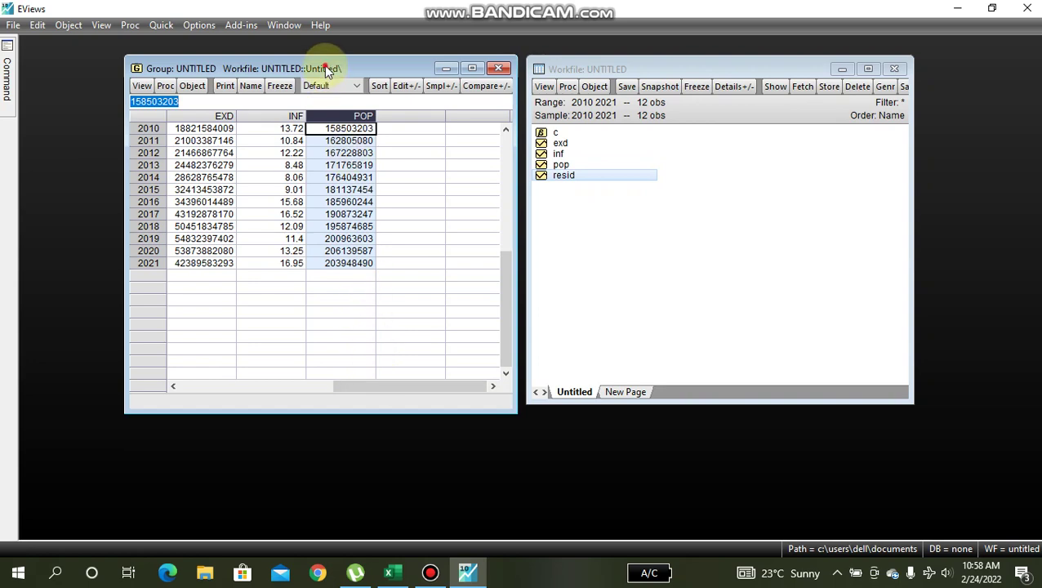
pyautogui.moveTo(330, 65); pyautogui.dragTo(621, 97)
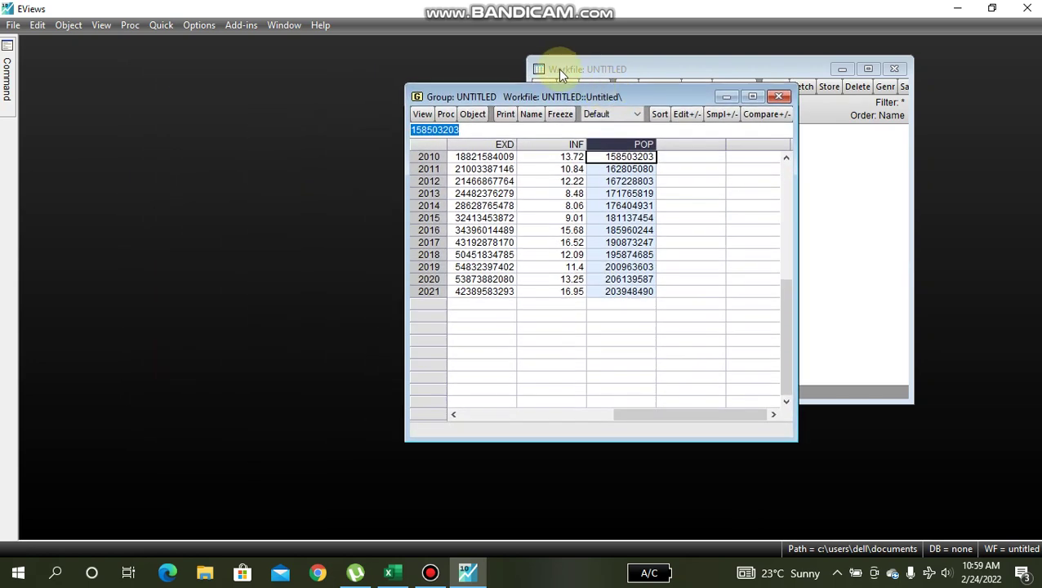
# Step: Clear the column selection and browse the Quick menu, File options and Command pane
pyautogui.click(523, 315)
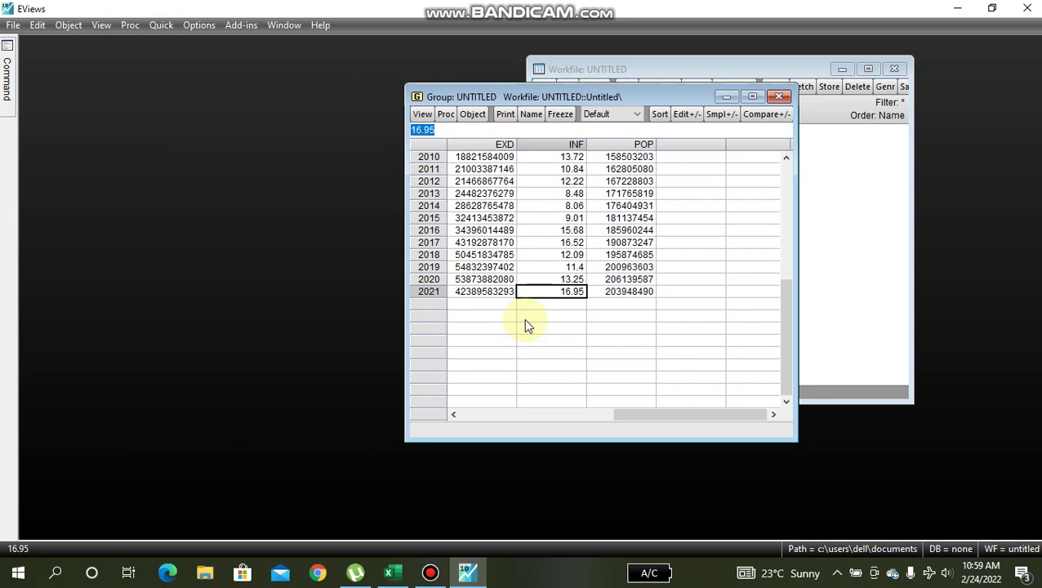
pyautogui.click(159, 28)
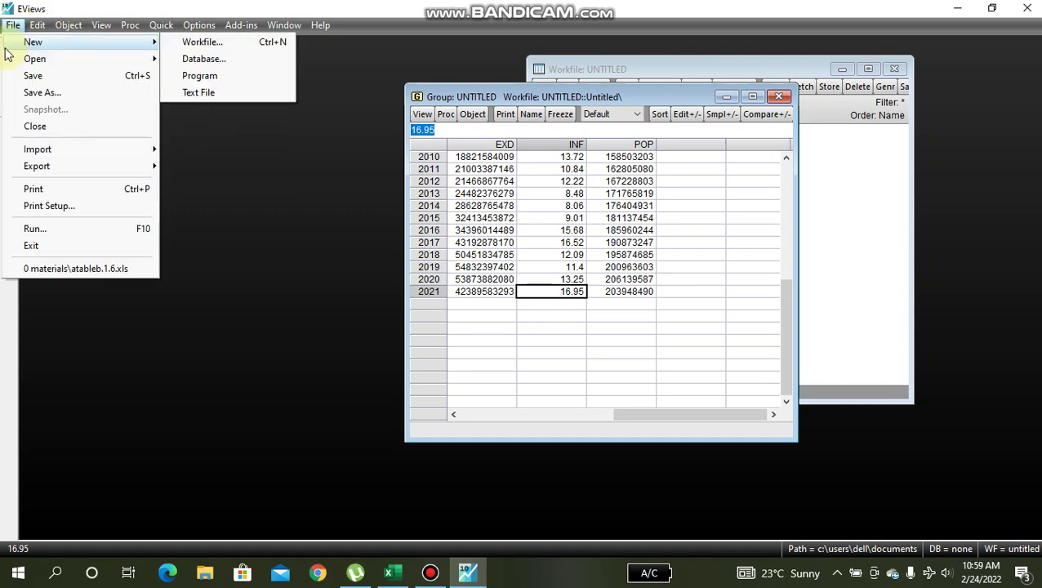
pyautogui.click(200, 281)
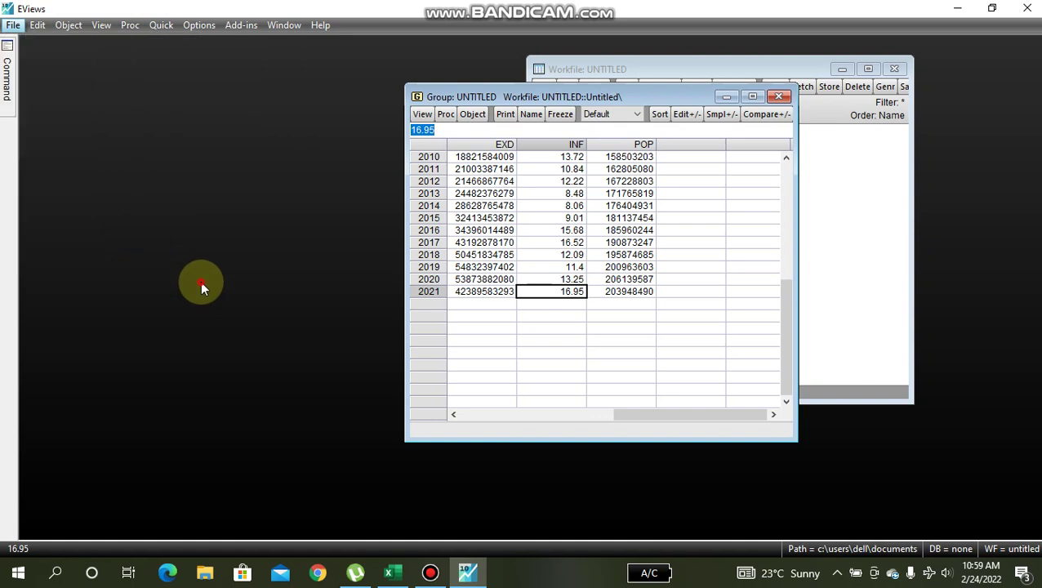
pyautogui.click(9, 80)
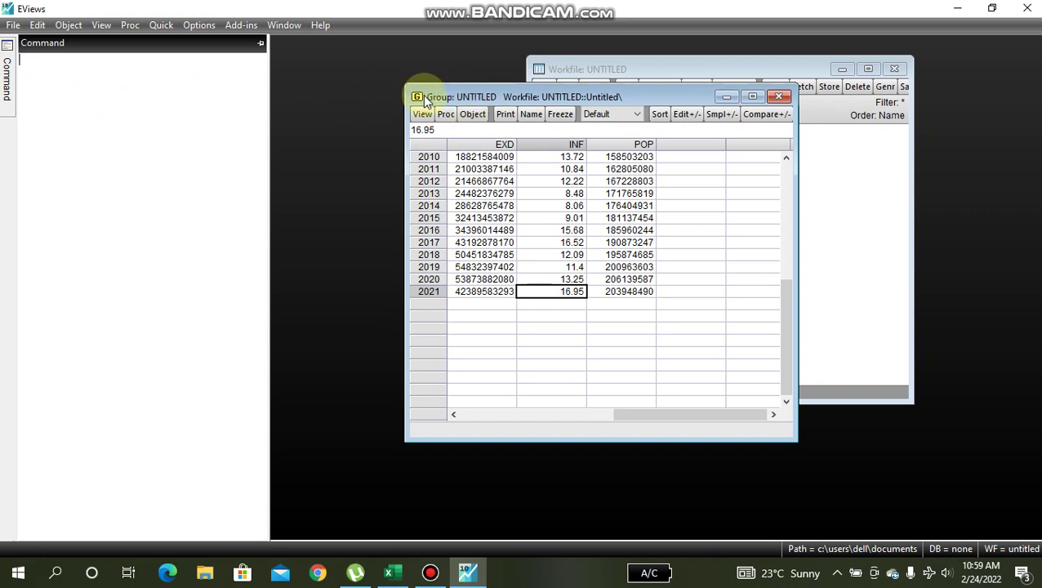
pyautogui.click(260, 44)
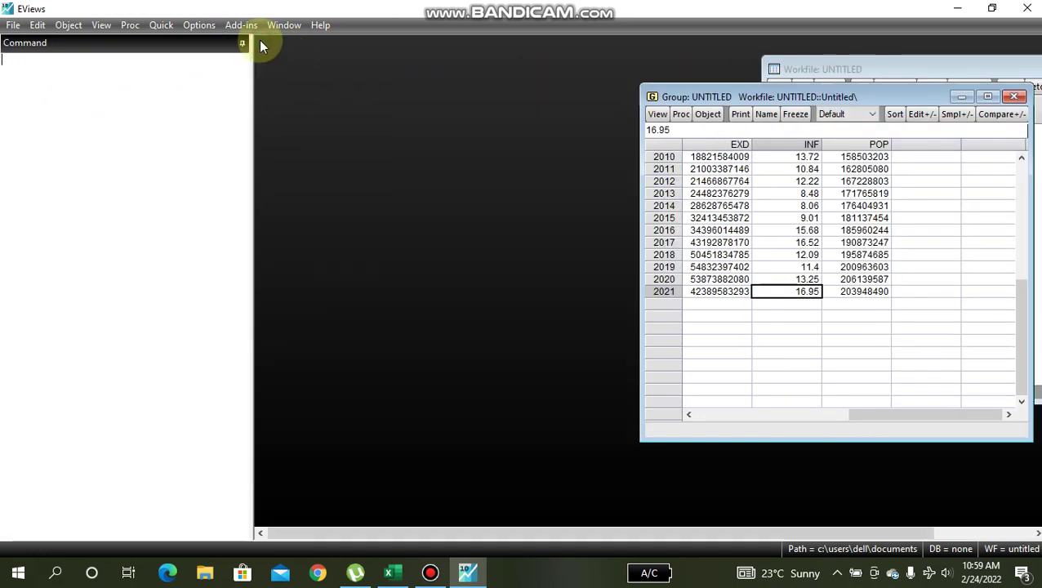
pyautogui.click(242, 44)
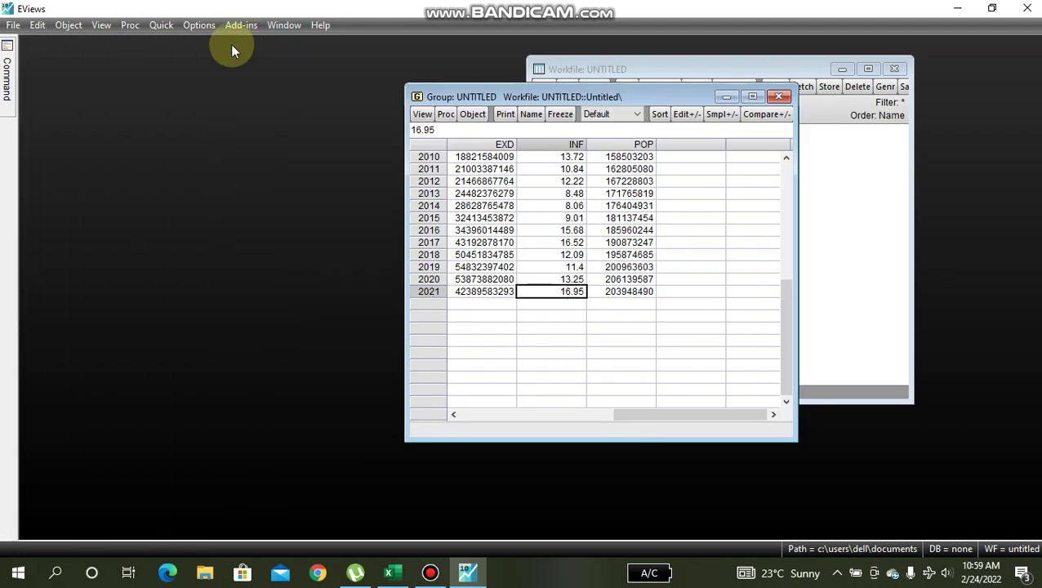
# Step: Open Quick > Estimate Equation and move the dialog aside to uncover the data
pyautogui.click(163, 25)
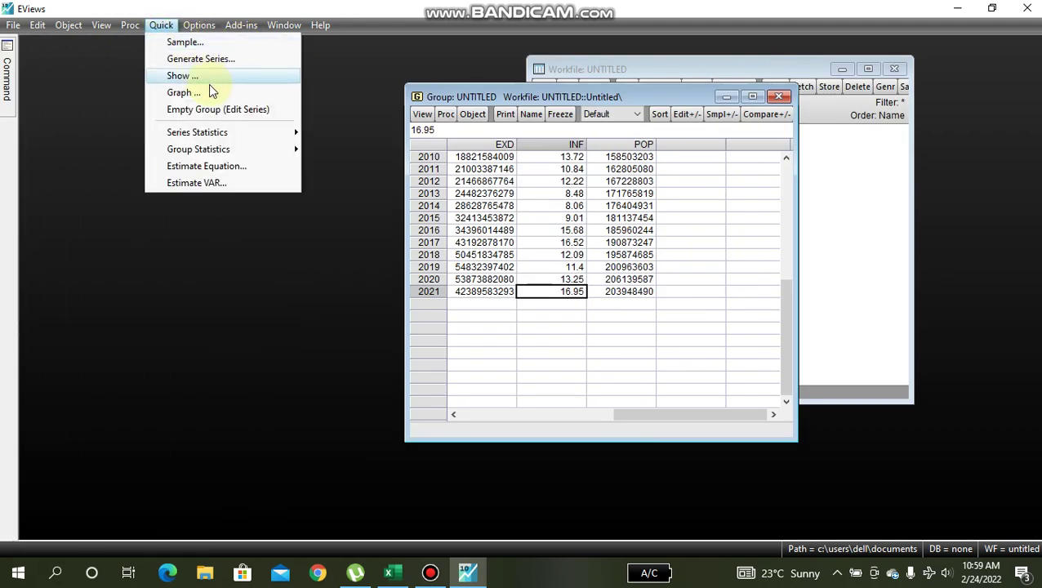
pyautogui.click(223, 166)
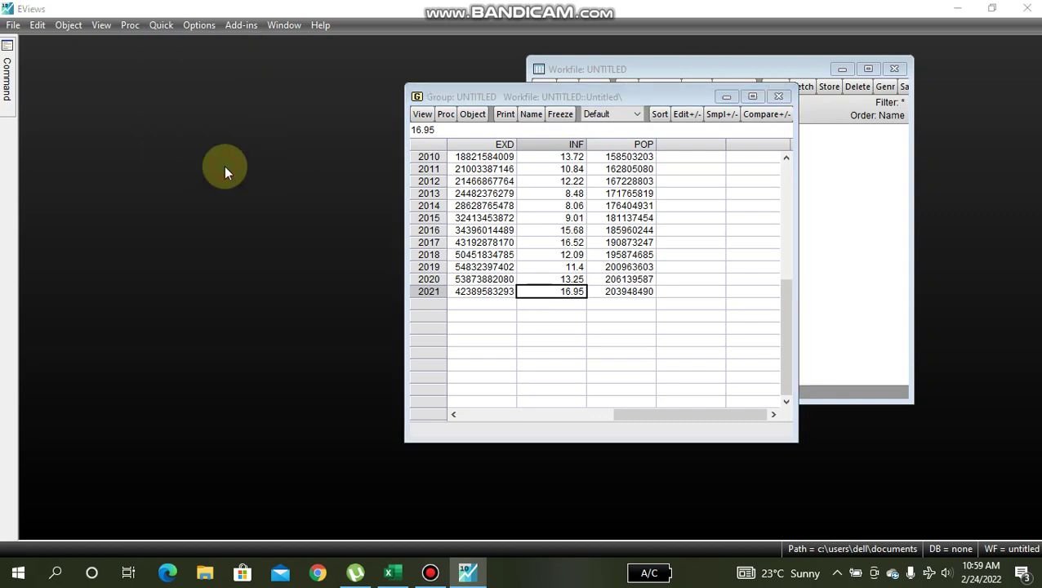
pyautogui.moveTo(418, 137); pyautogui.dragTo(111, 110)
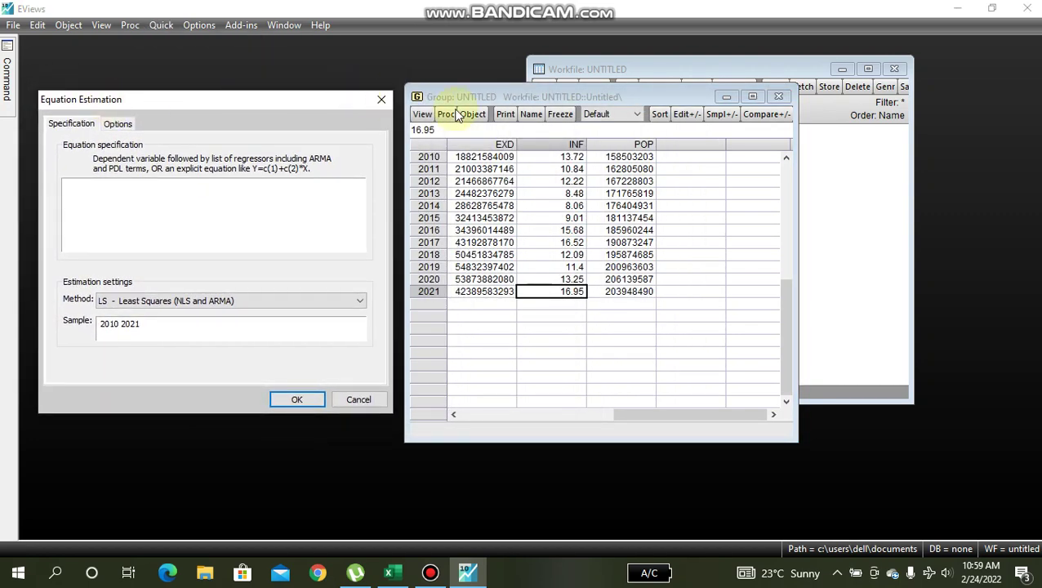
pyautogui.click(575, 96)
# Step: Enter the equation specification 'exd c inf pop'
pyautogui.click(118, 198)
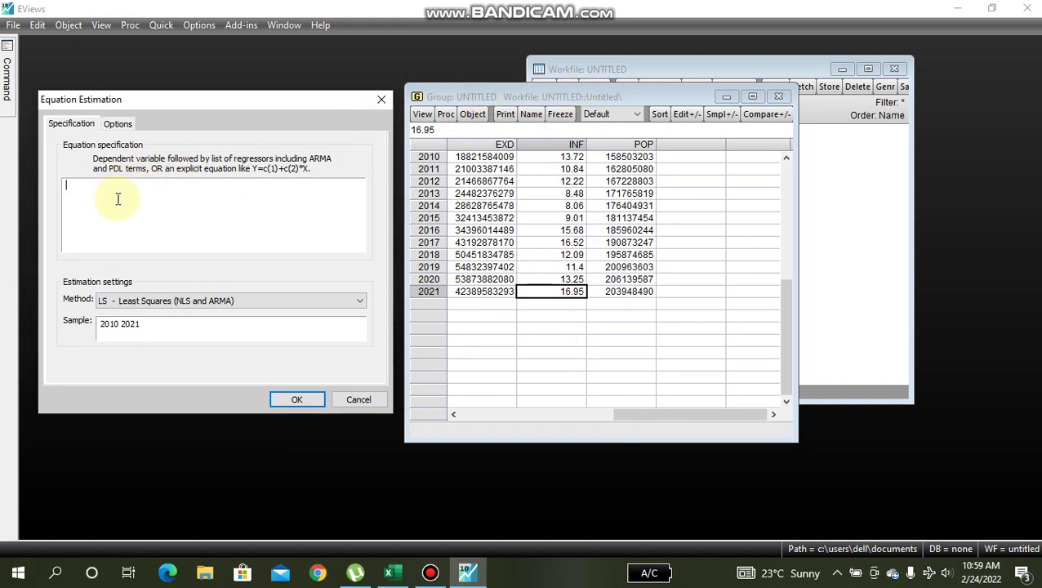
pyautogui.click(500, 146)
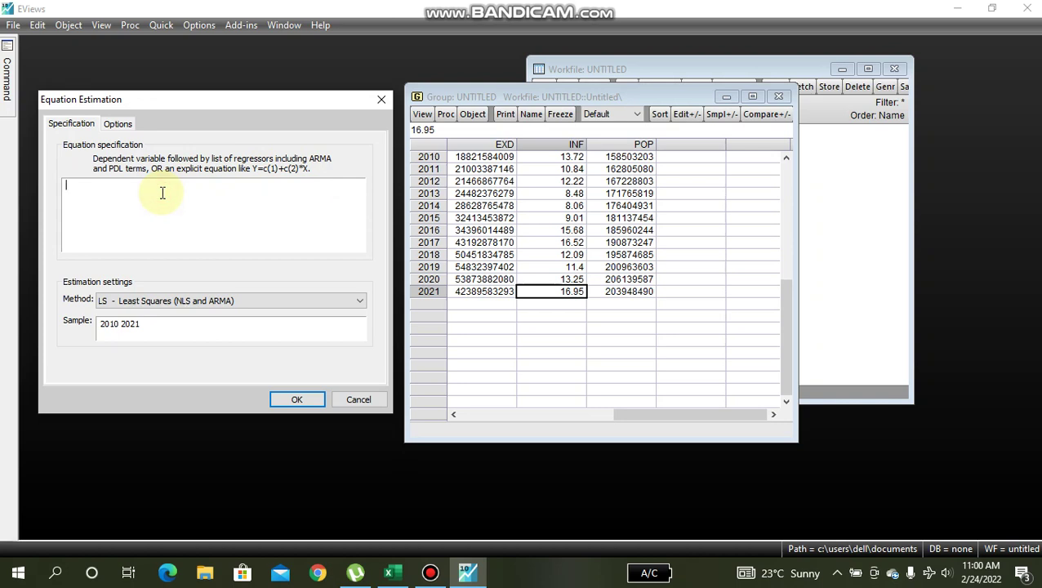
pyautogui.write('exd c')
pyautogui.write('in')
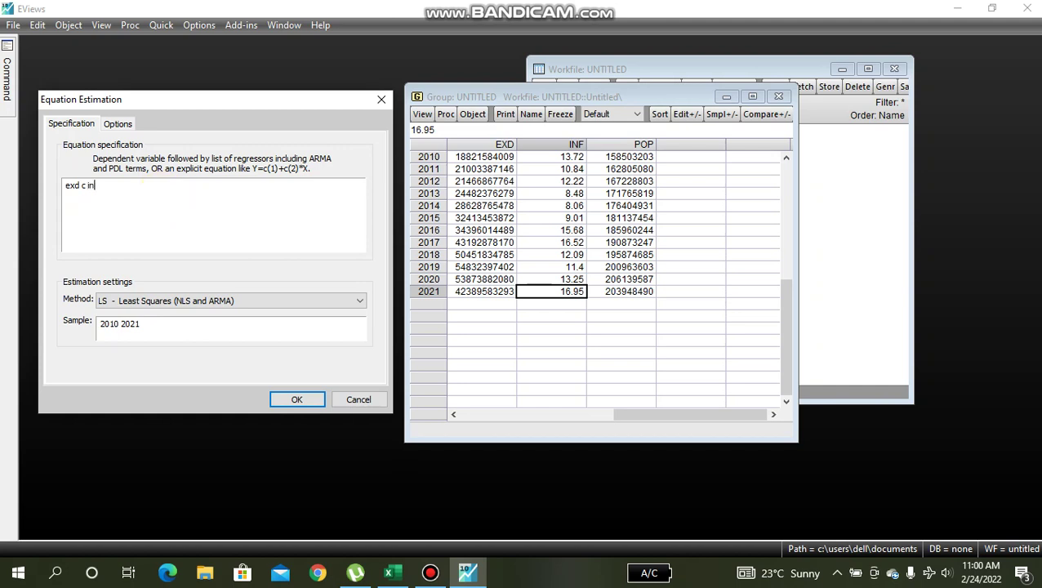
pyautogui.write('f pop')
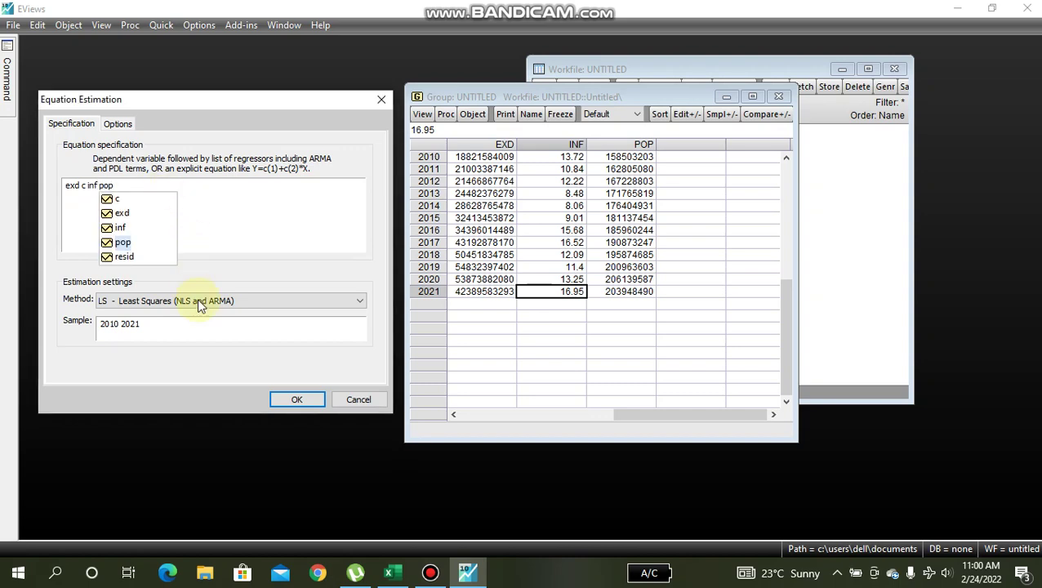
pyautogui.click(198, 299)
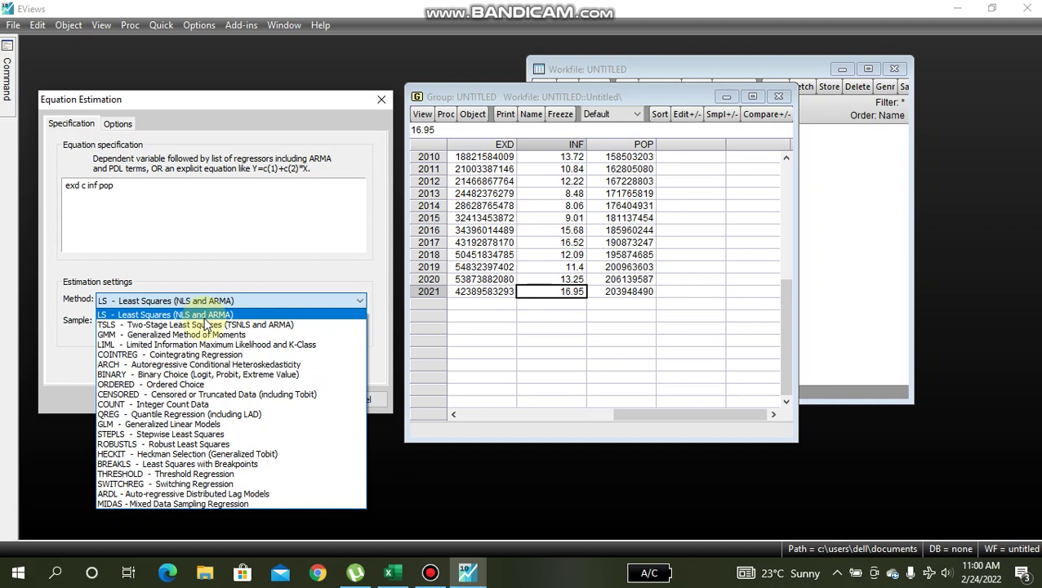
pyautogui.click(204, 316)
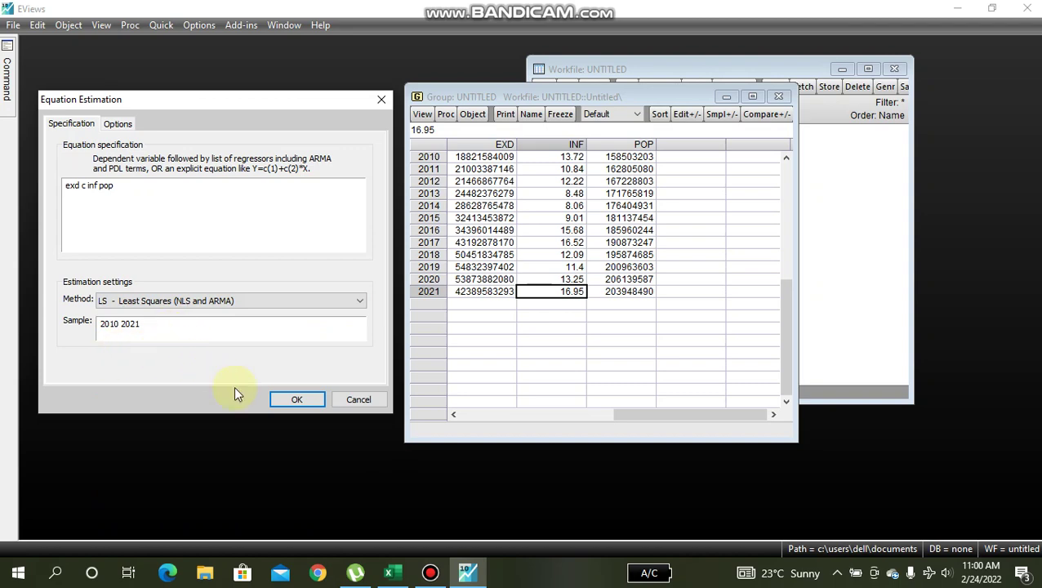
# Step: Estimate EXD on C, INF and POP by least squares and arrange the results and group windows
pyautogui.click(285, 399)
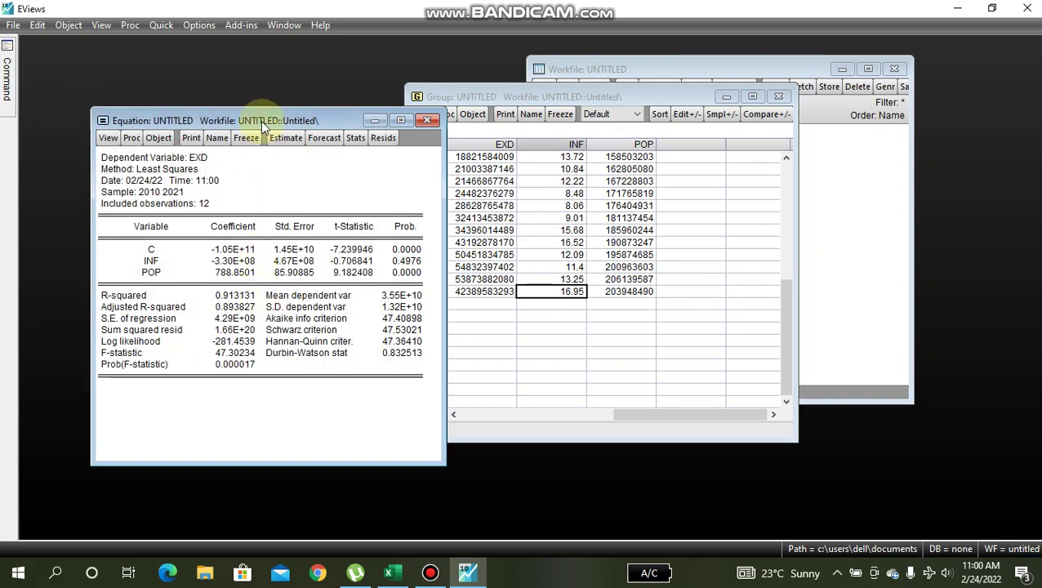
pyautogui.moveTo(260, 120); pyautogui.dragTo(214, 73)
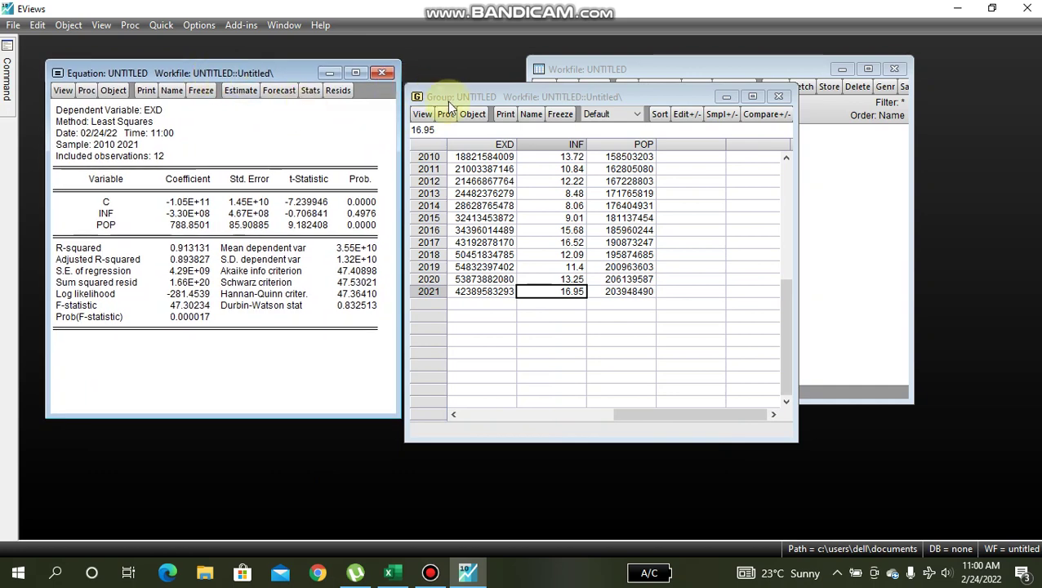
pyautogui.moveTo(447, 101); pyautogui.dragTo(448, 80)
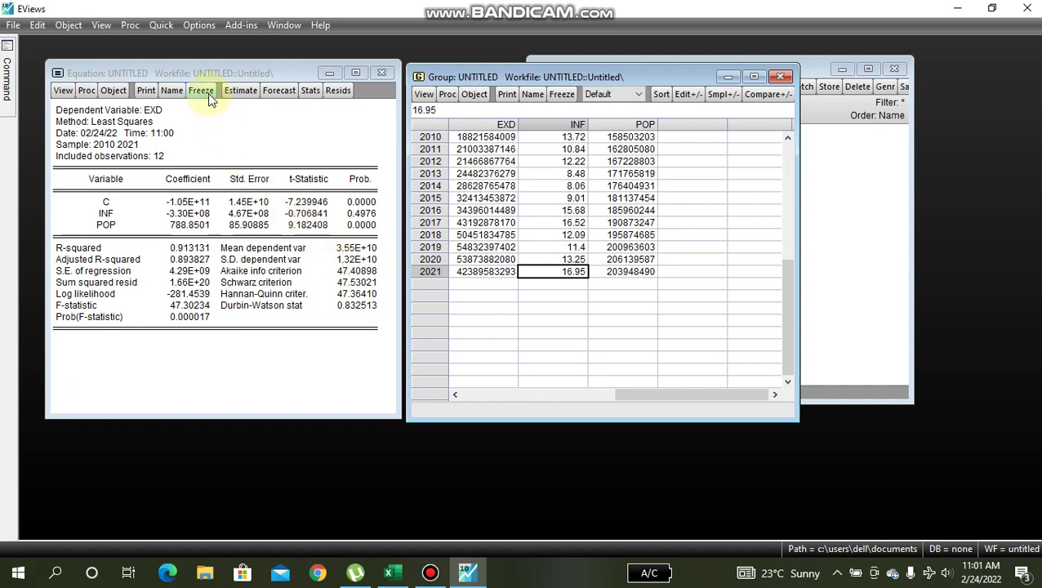
pyautogui.moveTo(205, 74)
pyautogui.mouseDown()
pyautogui.moveTo(219, 79)
pyautogui.moveTo(208, 74)
pyautogui.mouseUp()
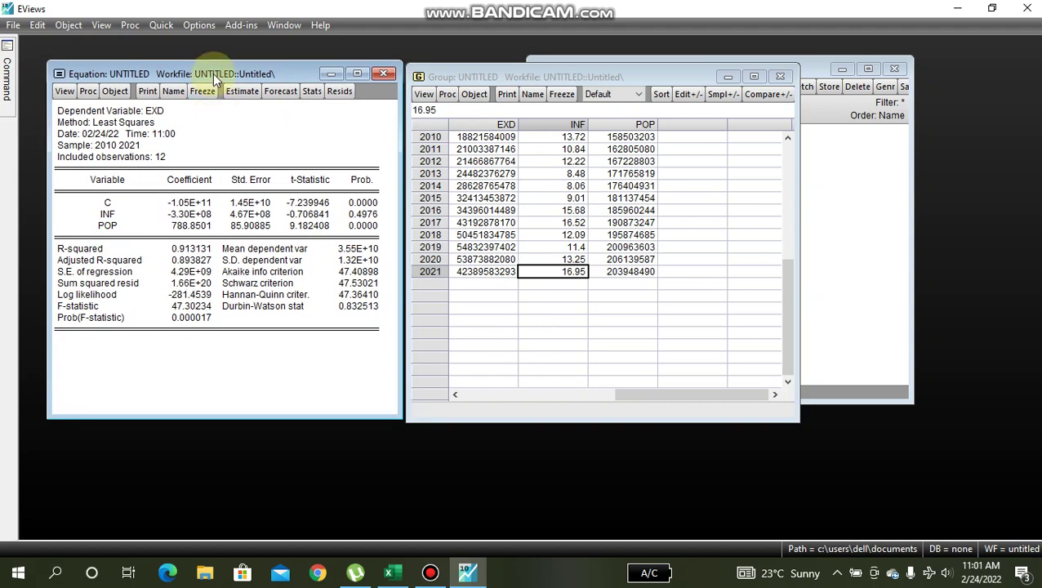